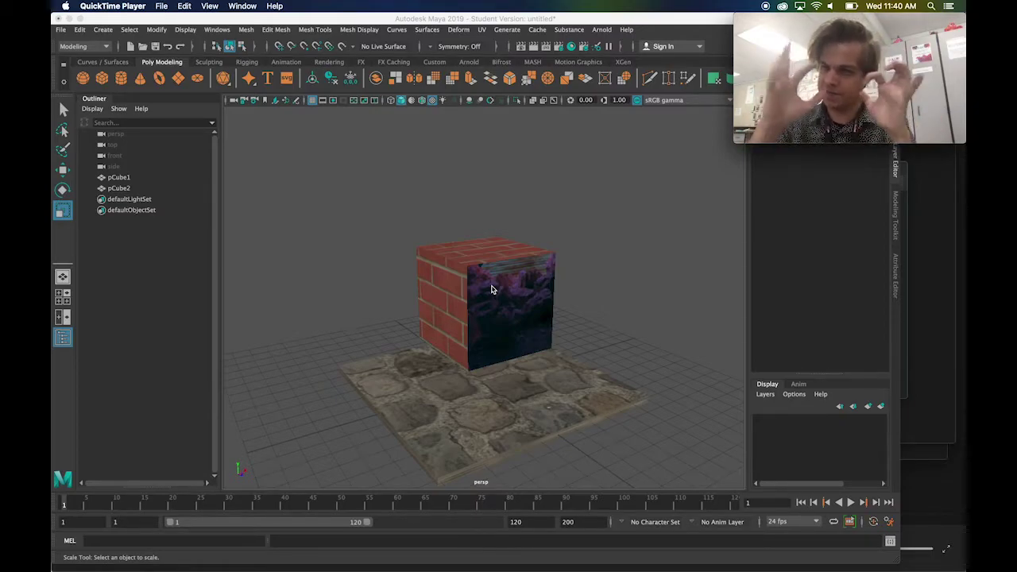
Delete both textured cubes to empty the scene, then bring the textures.com browser forward
{"action": "left_click", "coordinate": [490, 290]}
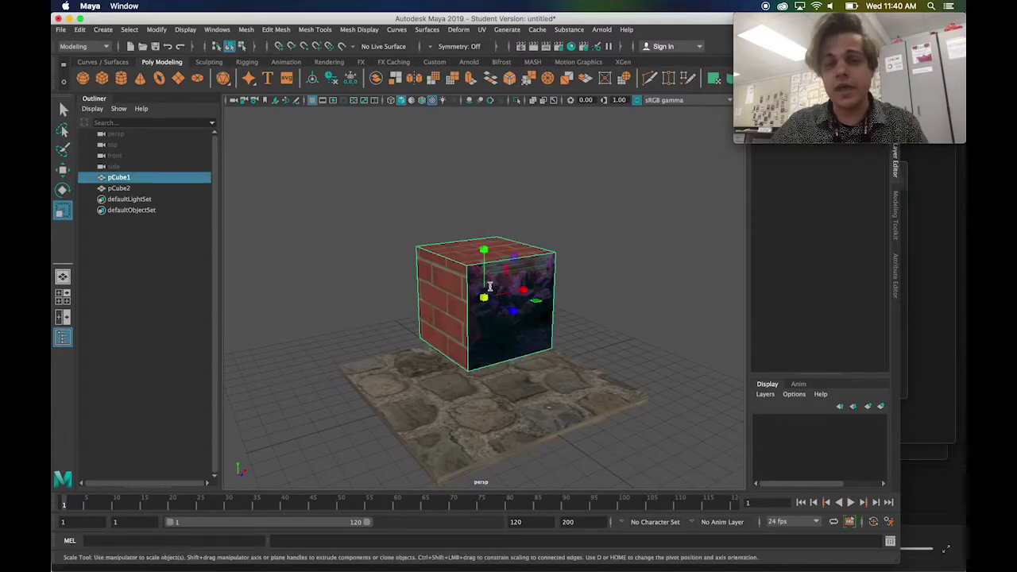
{"action": "left_click_drag", "start_coordinate": [592, 283], "coordinate": [480, 298], "text": "alt"}
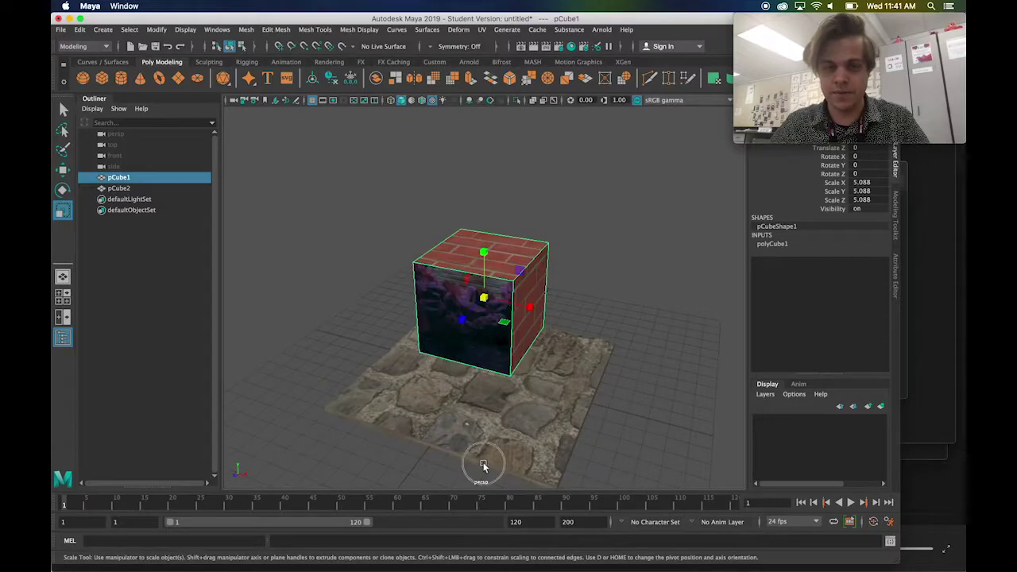
{"action": "left_click_drag", "start_coordinate": [482, 466], "coordinate": [498, 443], "text": "alt"}
{"action": "left_click", "coordinate": [480, 406]}
{"action": "left_click_drag", "start_coordinate": [479, 406], "coordinate": [469, 433], "text": "alt"}
{"action": "left_click_drag", "start_coordinate": [347, 438], "coordinate": [517, 293]}
{"action": "key", "text": "Delete"}
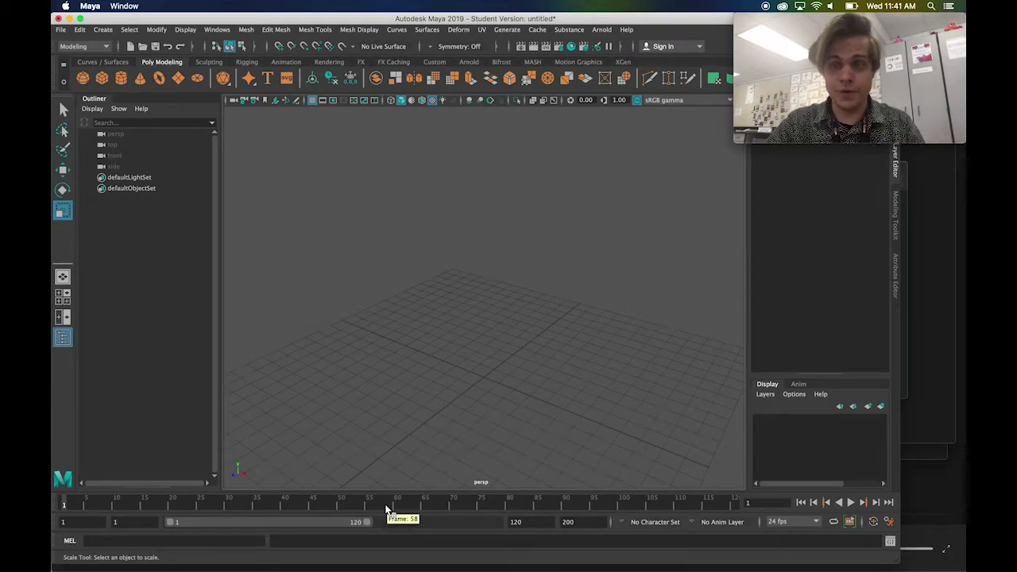
{"action": "key", "text": "ctrl+Up"}
{"action": "left_click", "coordinate": [282, 222]}
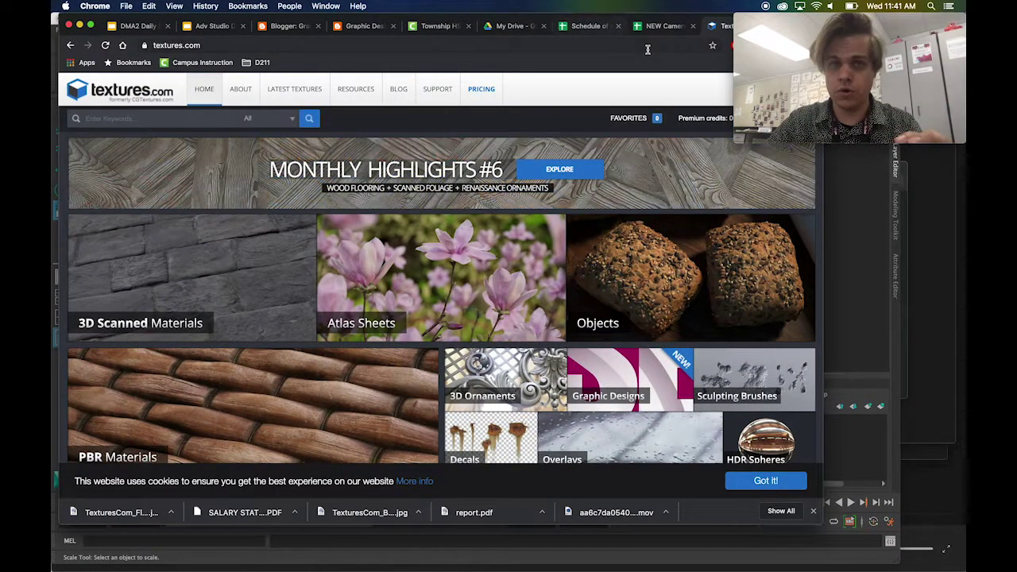
Lower the browser window, scroll to Photo Textures and open the Plaster category
{"action": "left_click_drag", "start_coordinate": [181, 19], "coordinate": [179, 81]}
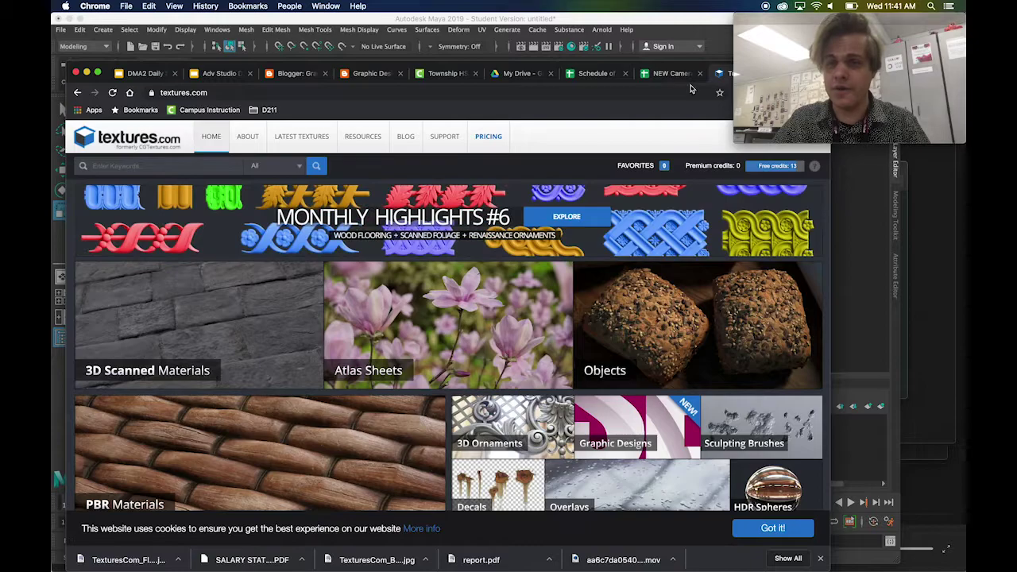
{"action": "left_click_drag", "start_coordinate": [646, 78], "coordinate": [619, 6]}
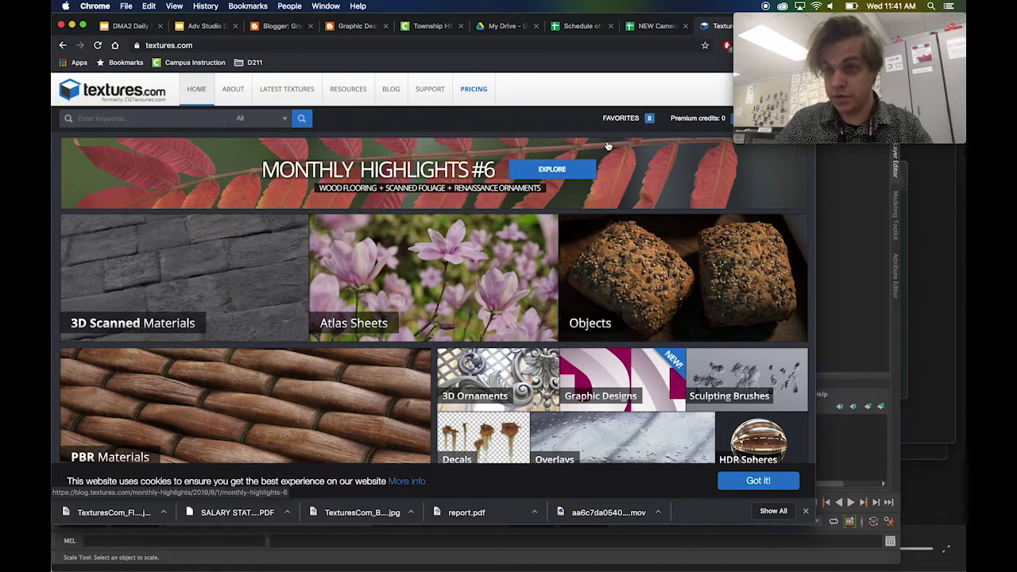
{"action": "scroll", "coordinate": [469, 165], "scroll_direction": "down", "scroll_amount": 8}
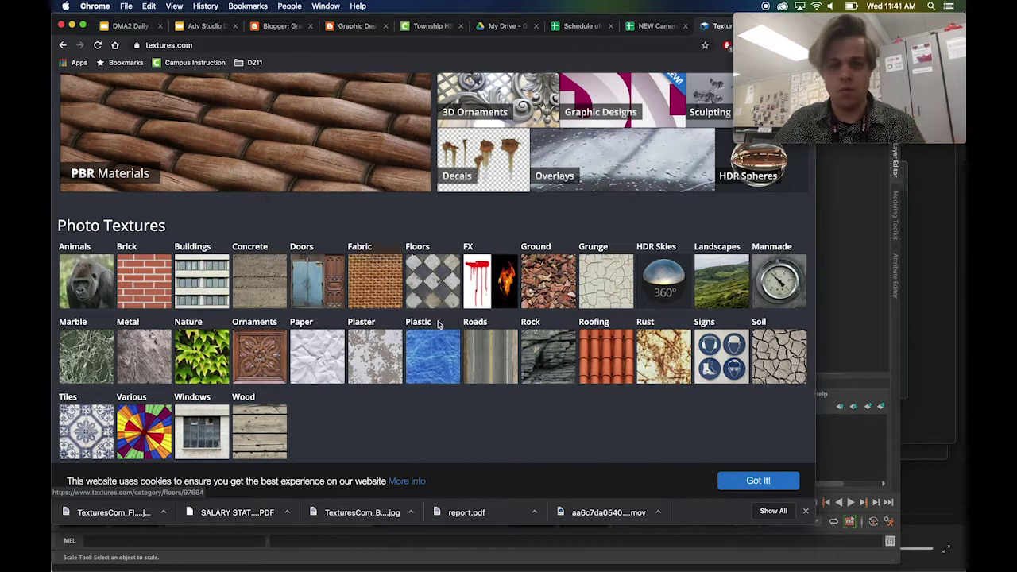
{"action": "left_click", "coordinate": [391, 353]}
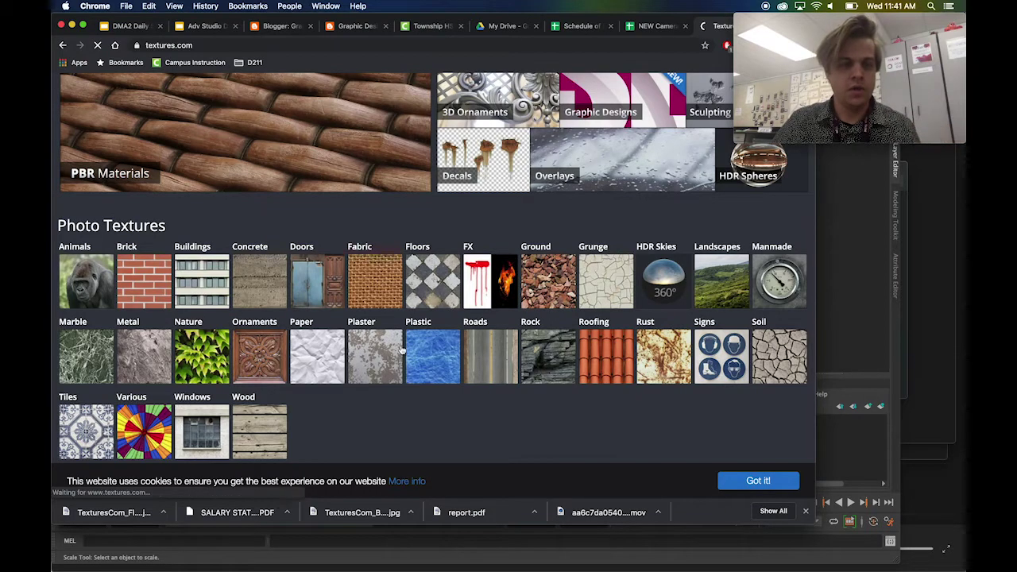
Open the White plaster subcategory, then the PlasterWhite0147 texture page
{"action": "scroll", "coordinate": [323, 282], "scroll_direction": "down", "scroll_amount": 10}
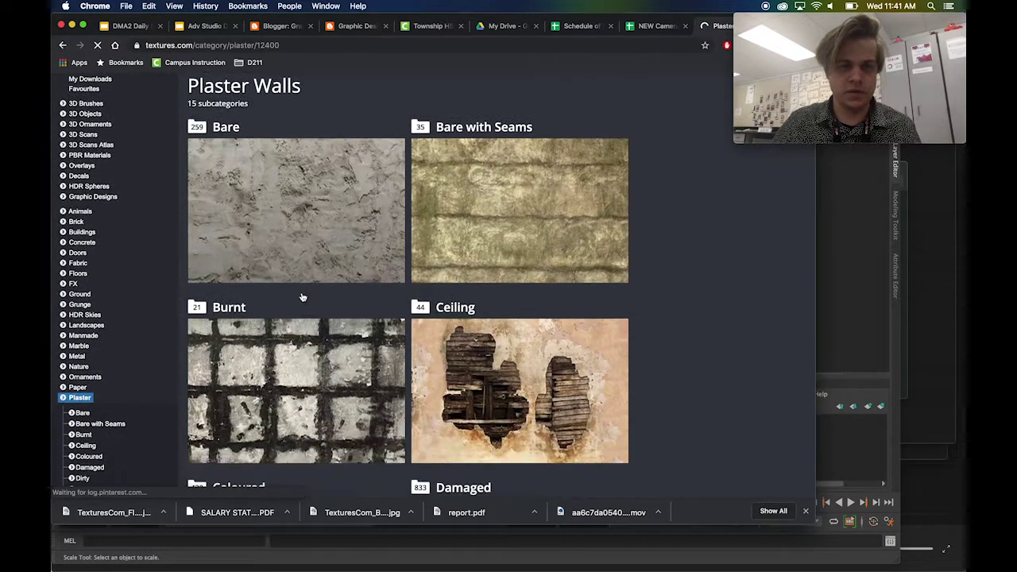
{"action": "scroll", "coordinate": [302, 295], "scroll_direction": "down", "scroll_amount": 5}
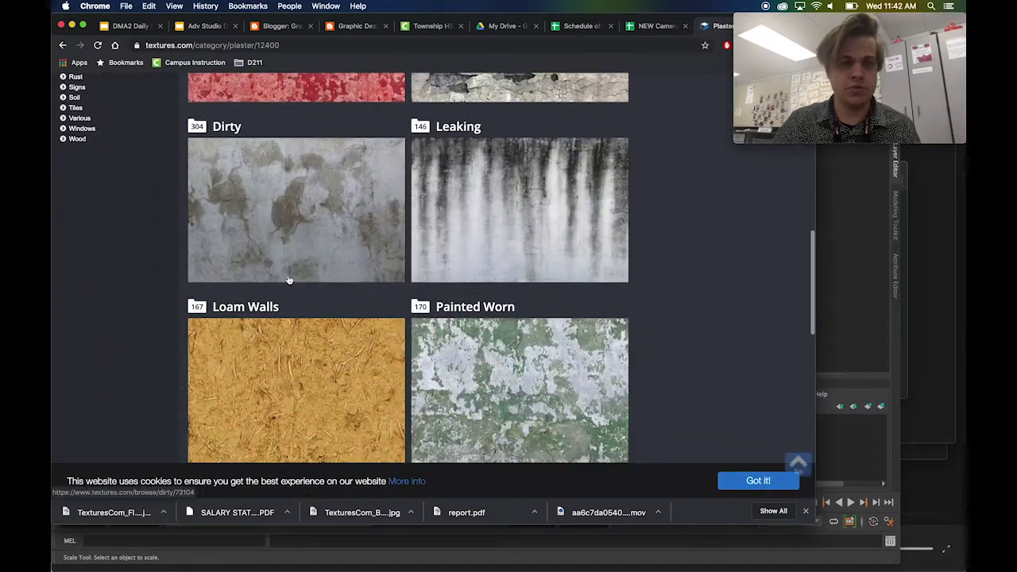
{"action": "scroll", "coordinate": [291, 280], "scroll_direction": "down", "scroll_amount": 9}
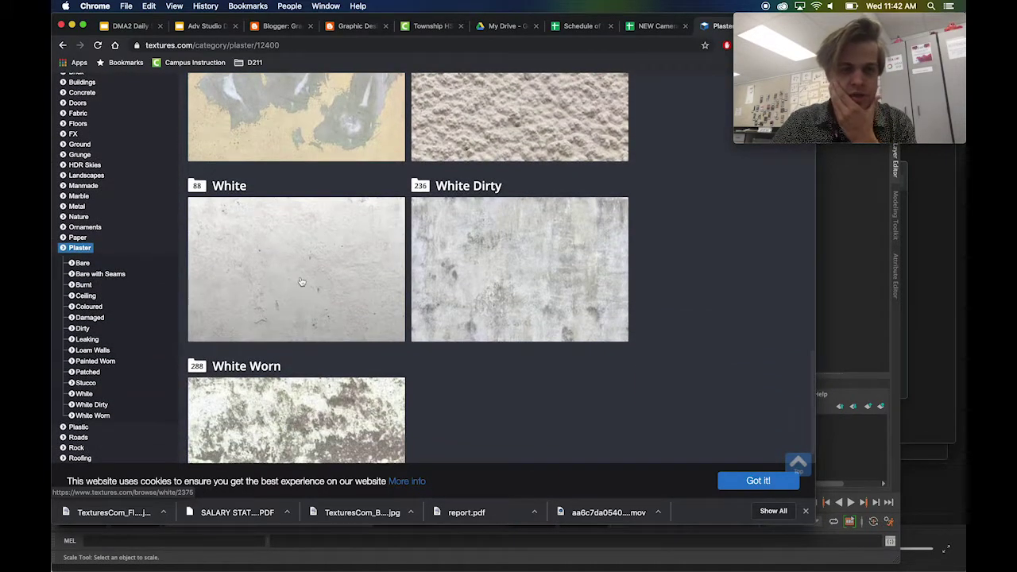
{"action": "left_click", "coordinate": [297, 284]}
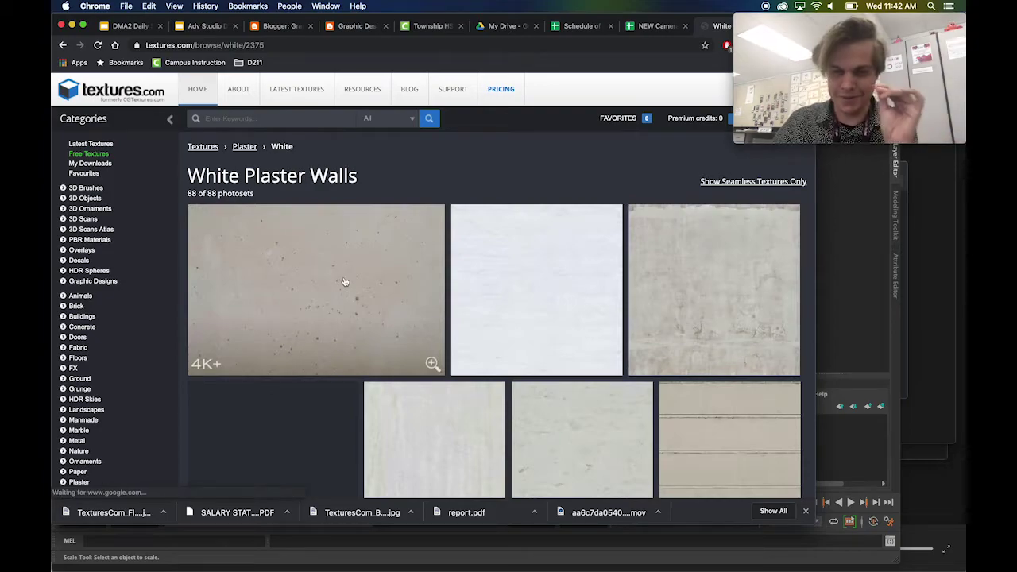
{"action": "scroll", "coordinate": [342, 281], "scroll_direction": "down", "scroll_amount": 5}
{"action": "scroll", "coordinate": [318, 274], "scroll_direction": "up", "scroll_amount": 5}
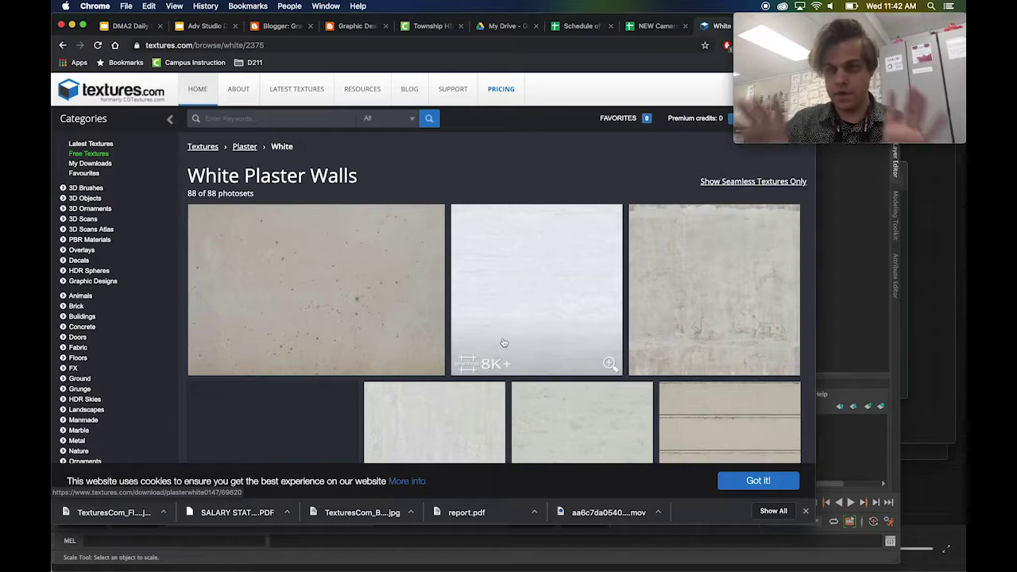
{"action": "left_click", "coordinate": [540, 305]}
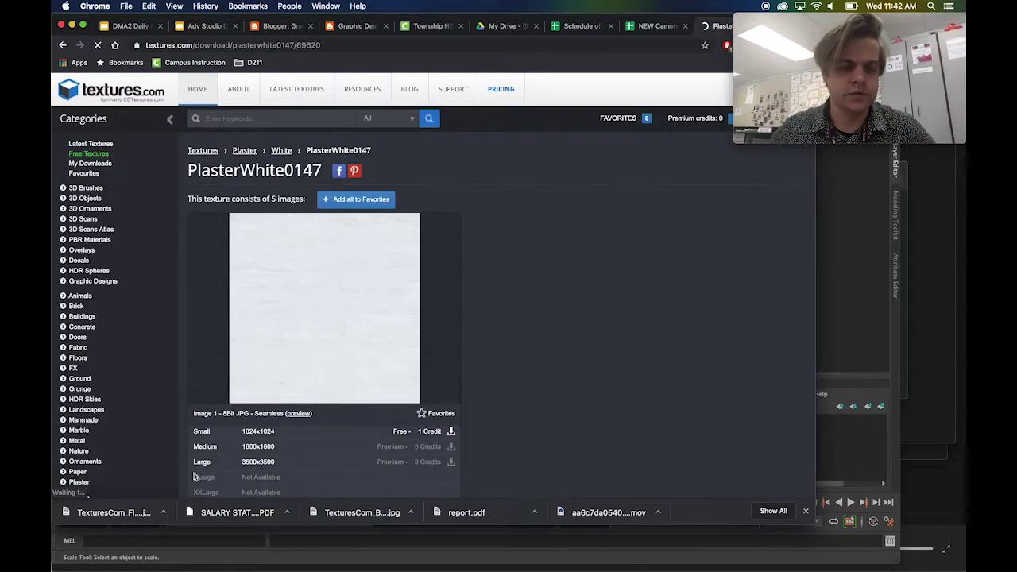
Download the free Small 1024x1024 PlasterWhite0147 JPG and check it in the Downloads stack
{"action": "left_click", "coordinate": [451, 434]}
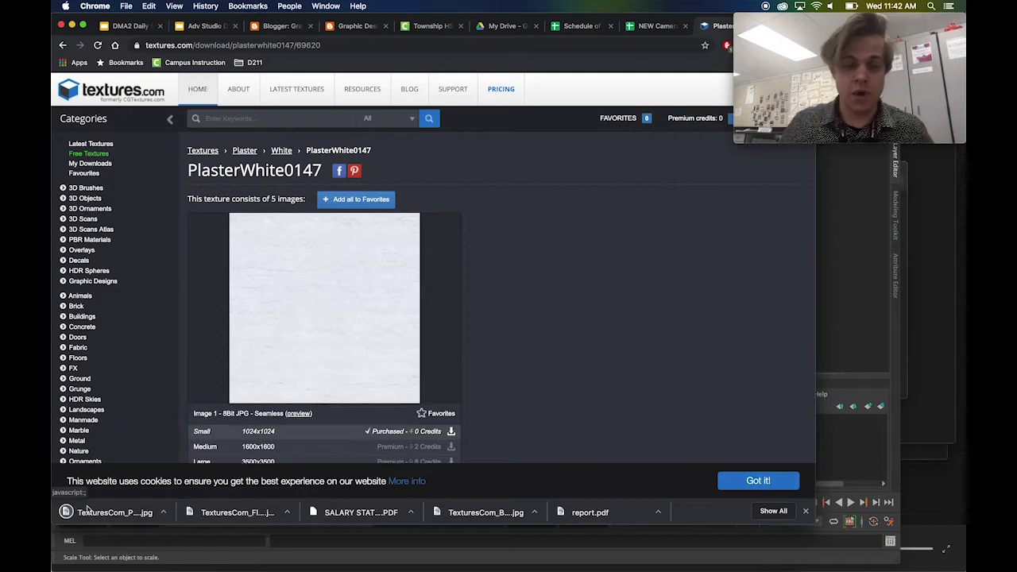
{"action": "mouse_move", "coordinate": [735, 570]}
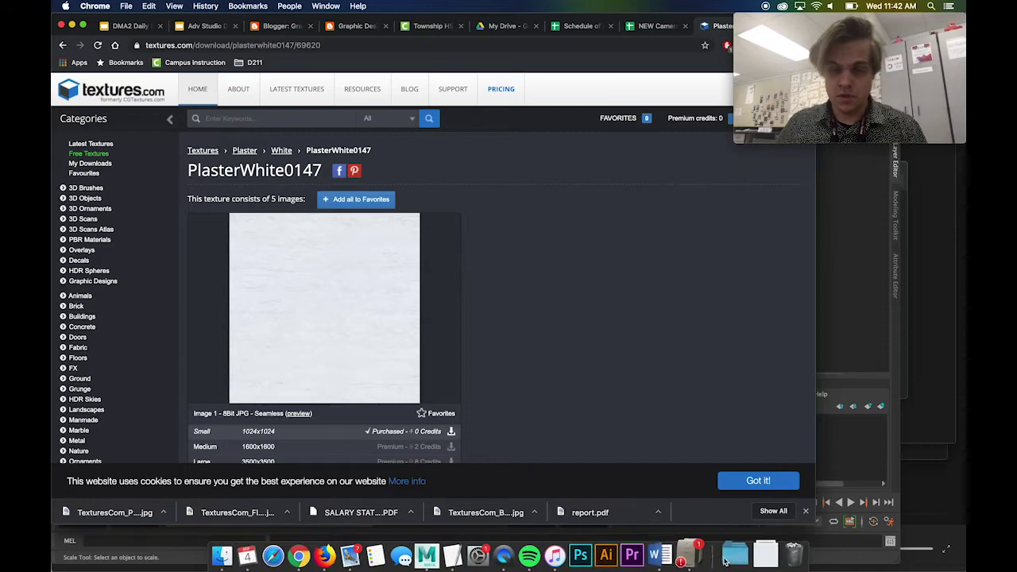
{"action": "left_click", "coordinate": [755, 552]}
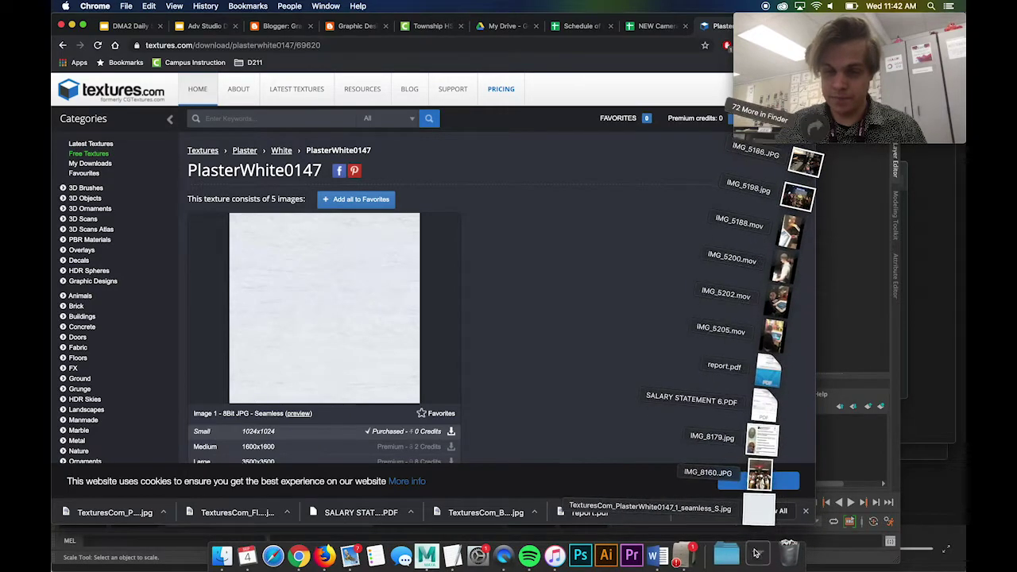
In Finder, navigate to Documents > maya > projects > default > sourceimages
{"action": "left_click", "coordinate": [755, 551]}
{"action": "left_click", "coordinate": [235, 556]}
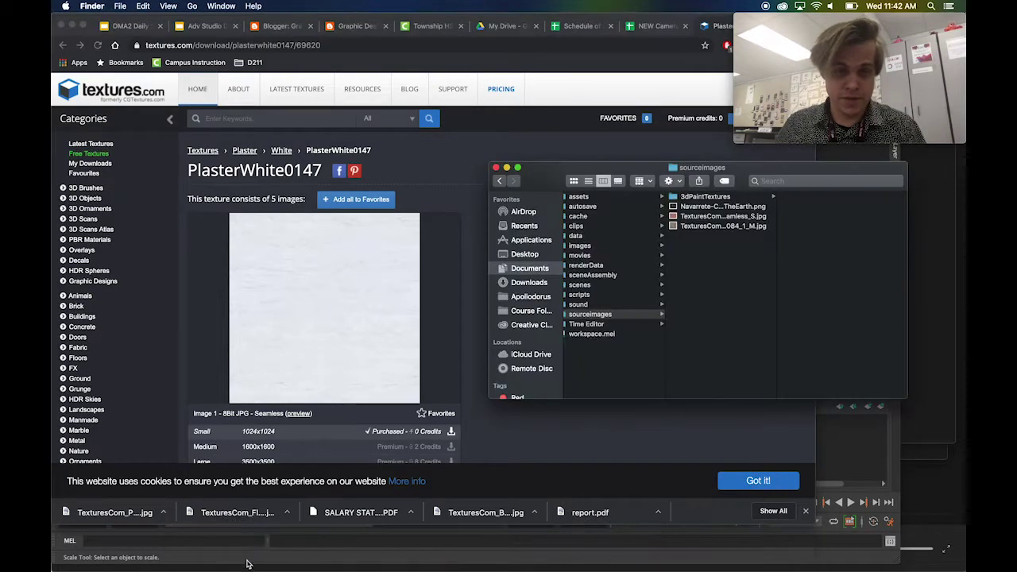
{"action": "left_click_drag", "start_coordinate": [552, 163], "coordinate": [253, 93]}
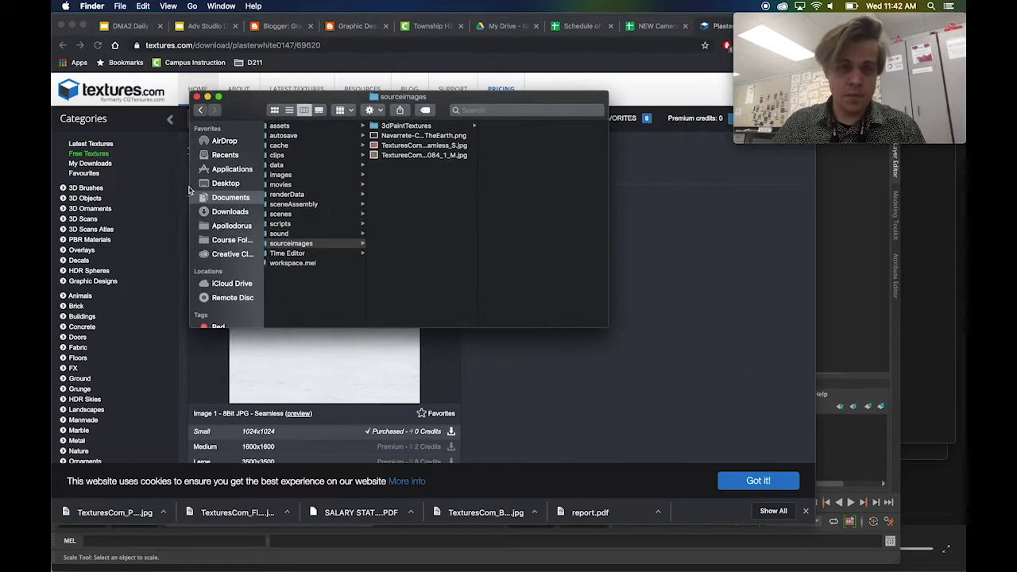
{"action": "left_click", "coordinate": [218, 198]}
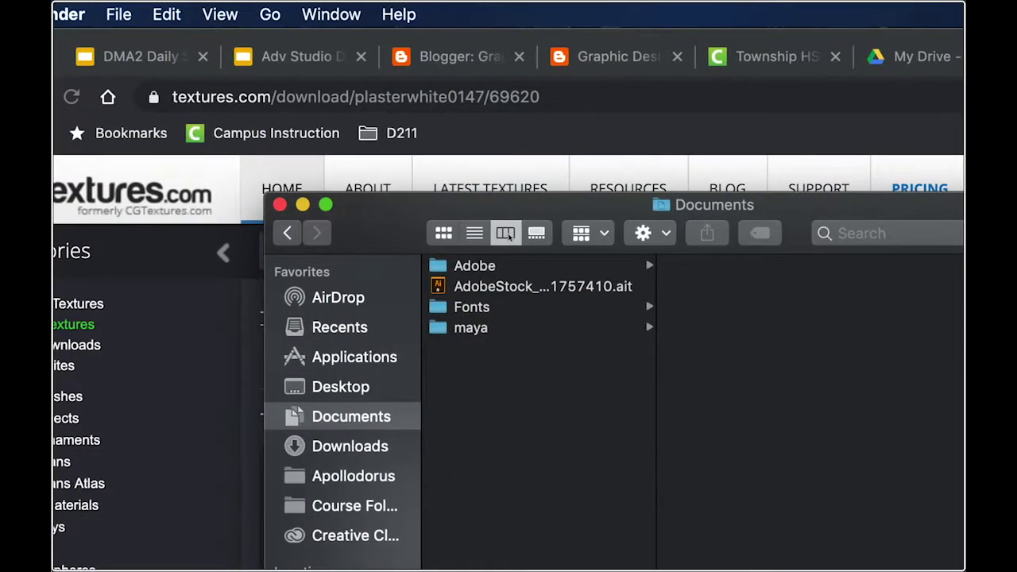
{"action": "left_click", "coordinate": [443, 235]}
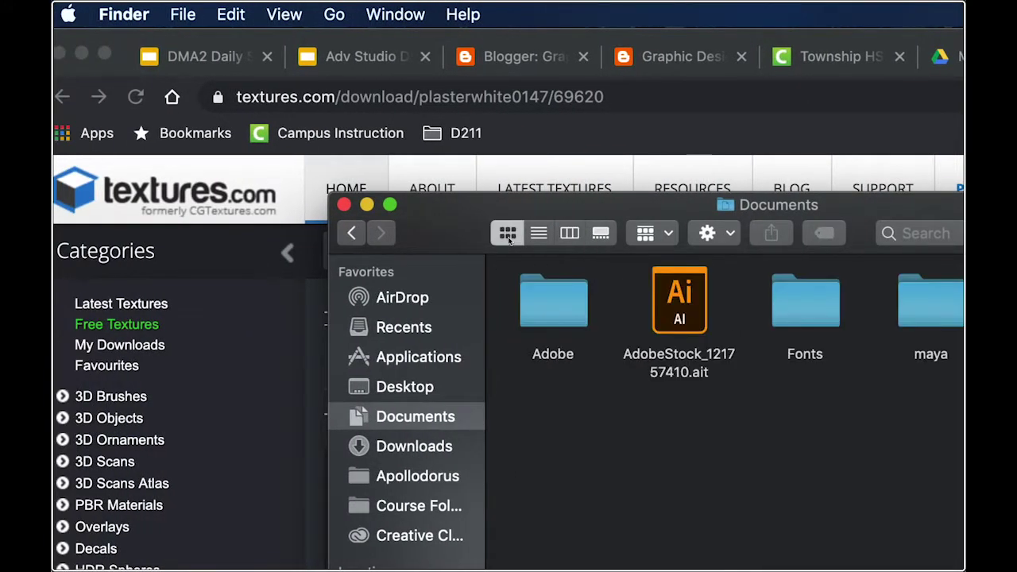
{"action": "left_click", "coordinate": [570, 232]}
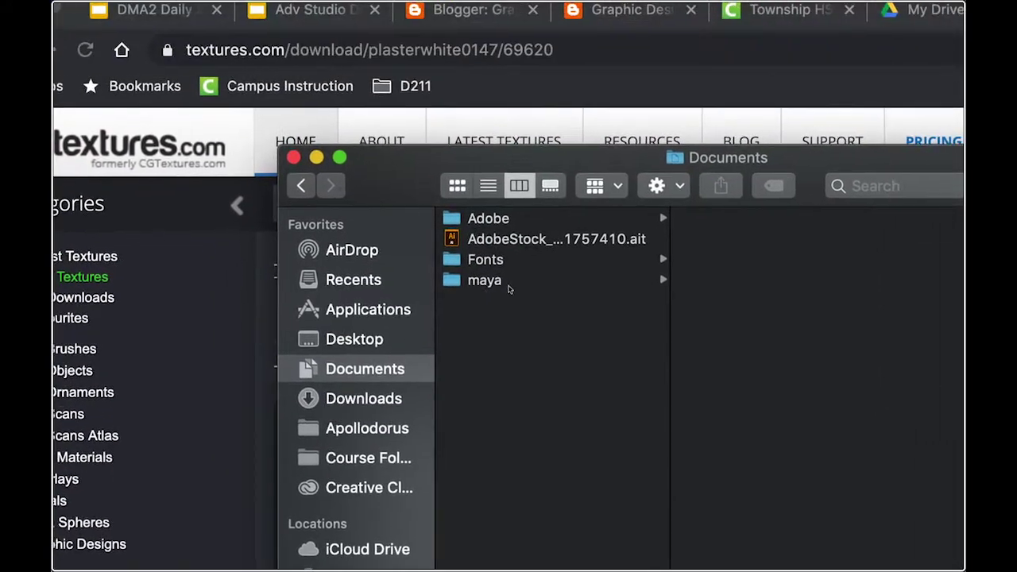
{"action": "left_click", "coordinate": [573, 212]}
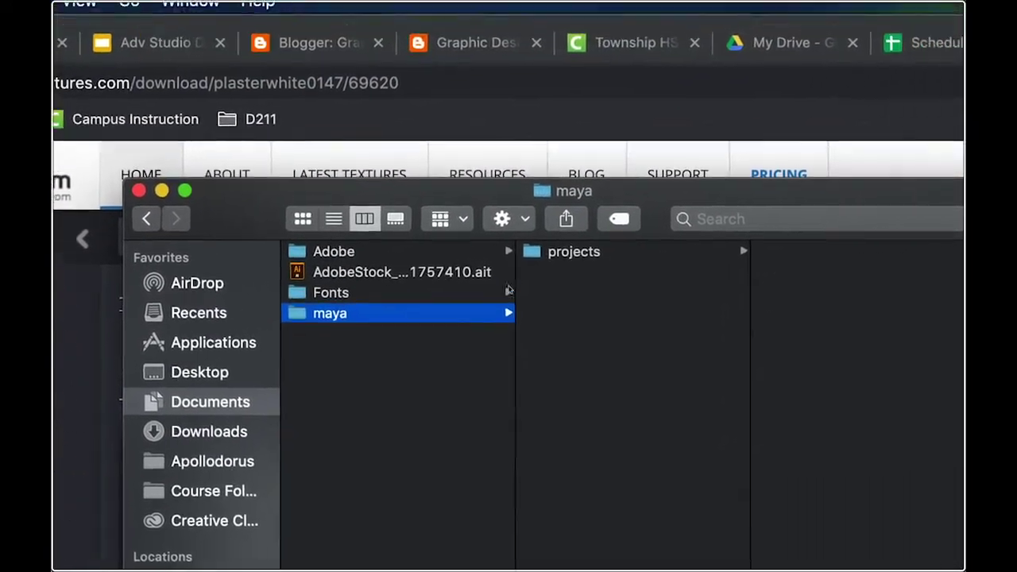
{"action": "left_click", "coordinate": [574, 251]}
{"action": "left_click", "coordinate": [509, 266]}
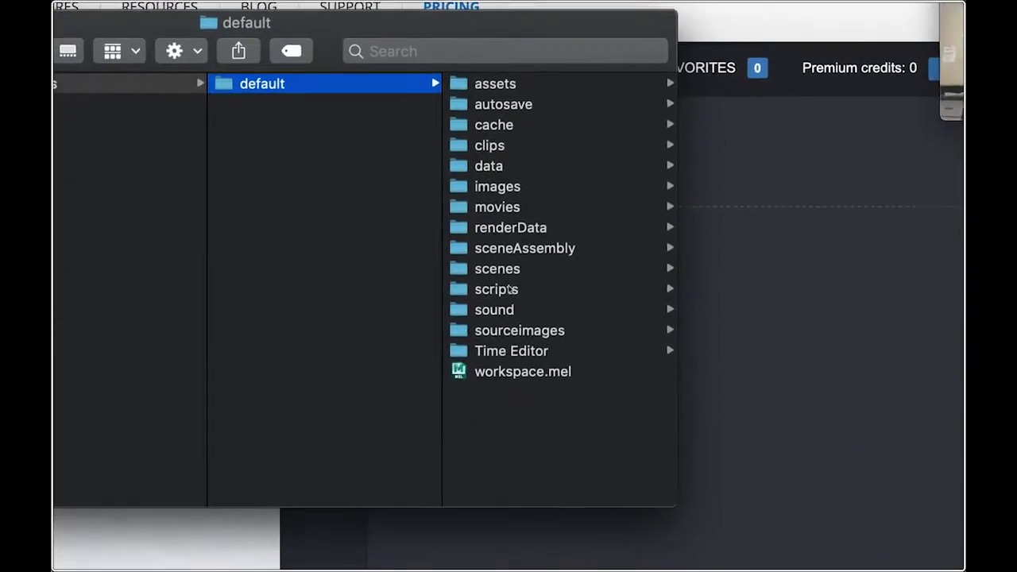
{"action": "left_click", "coordinate": [604, 513]}
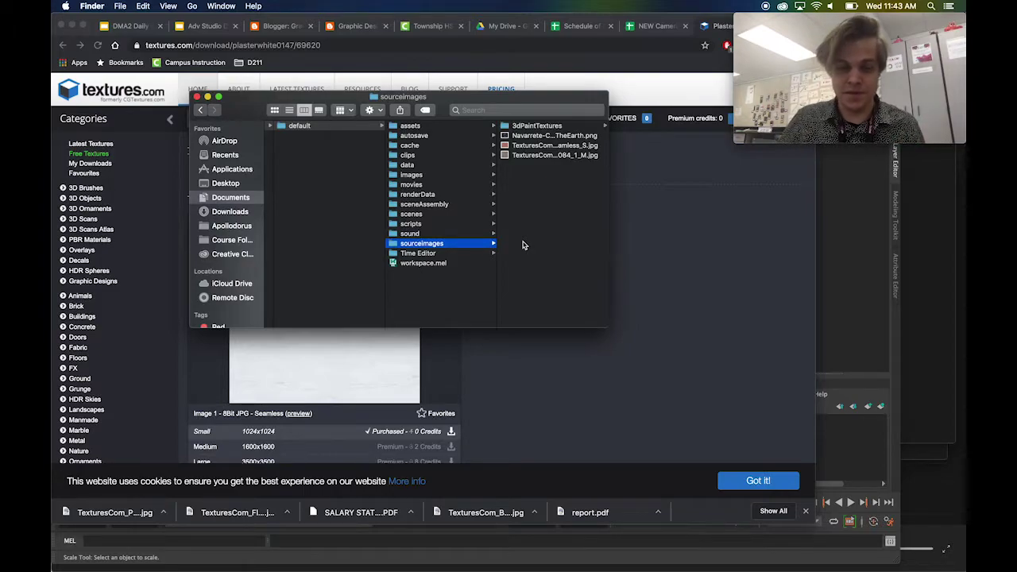
Move the PlasterWhite0147 JPG from Downloads into sourceimages and return to Maya
{"action": "left_click", "coordinate": [231, 202]}
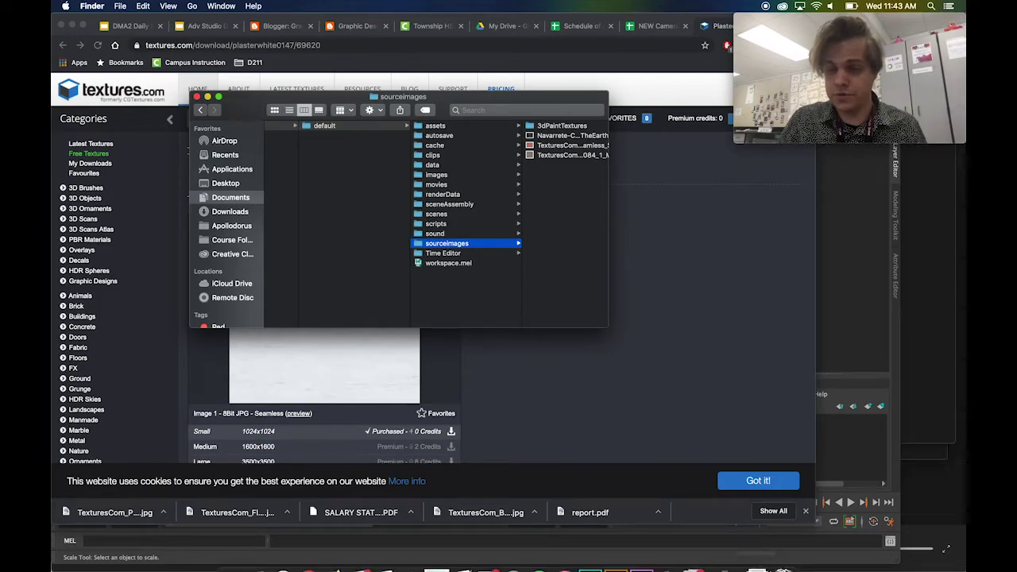
{"action": "left_click", "coordinate": [761, 554]}
{"action": "left_click_drag", "start_coordinate": [694, 448], "coordinate": [520, 239]}
{"action": "left_click", "coordinate": [839, 253]}
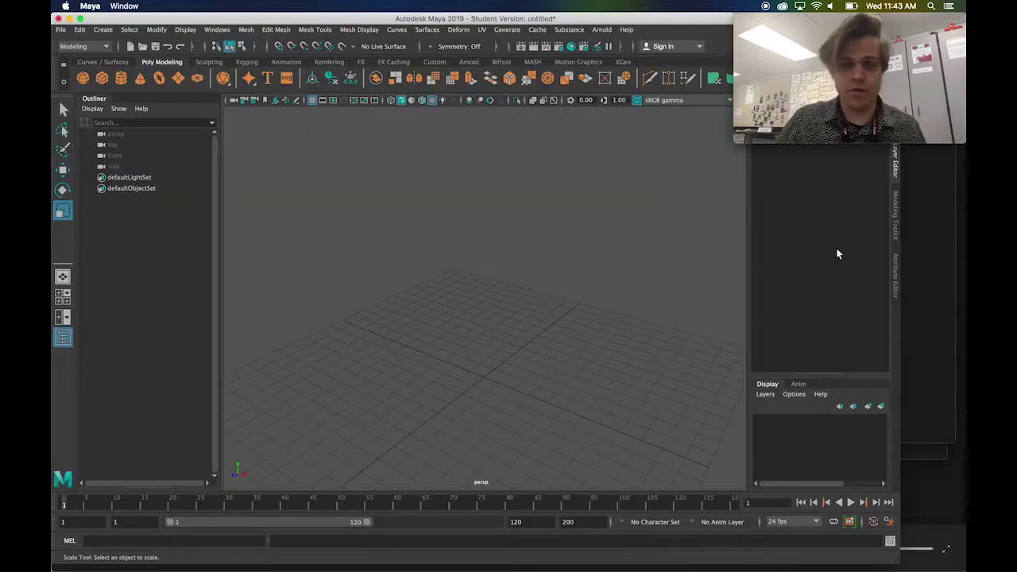
Create a polygon cube scaled to about 5.859, raise it above the grid, and bring up Assign New Material
{"action": "left_click", "coordinate": [102, 77]}
{"action": "left_click_drag", "start_coordinate": [490, 380], "coordinate": [564, 324]}
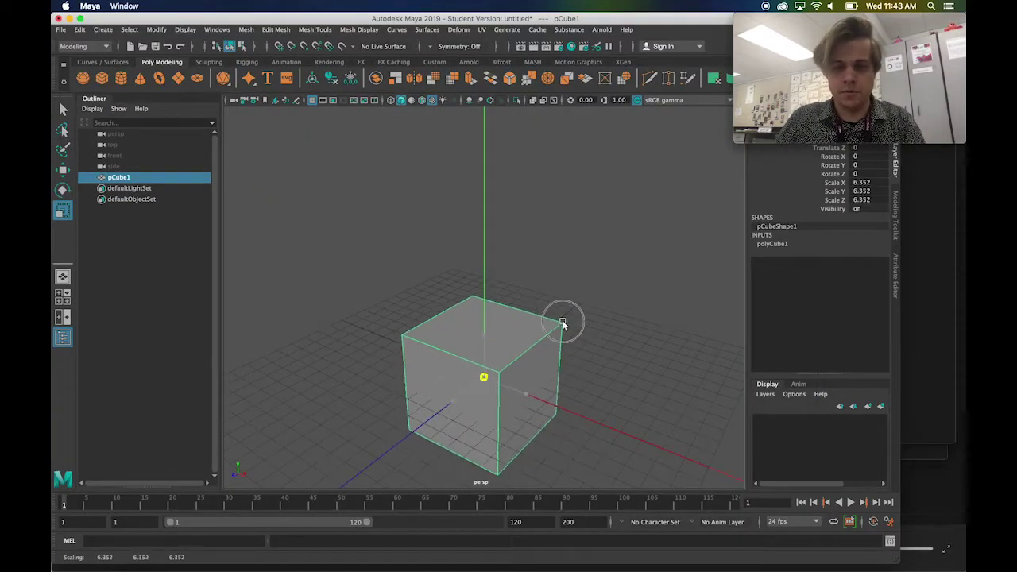
{"action": "key", "text": "w"}
{"action": "left_click_drag", "start_coordinate": [486, 334], "coordinate": [480, 138]}
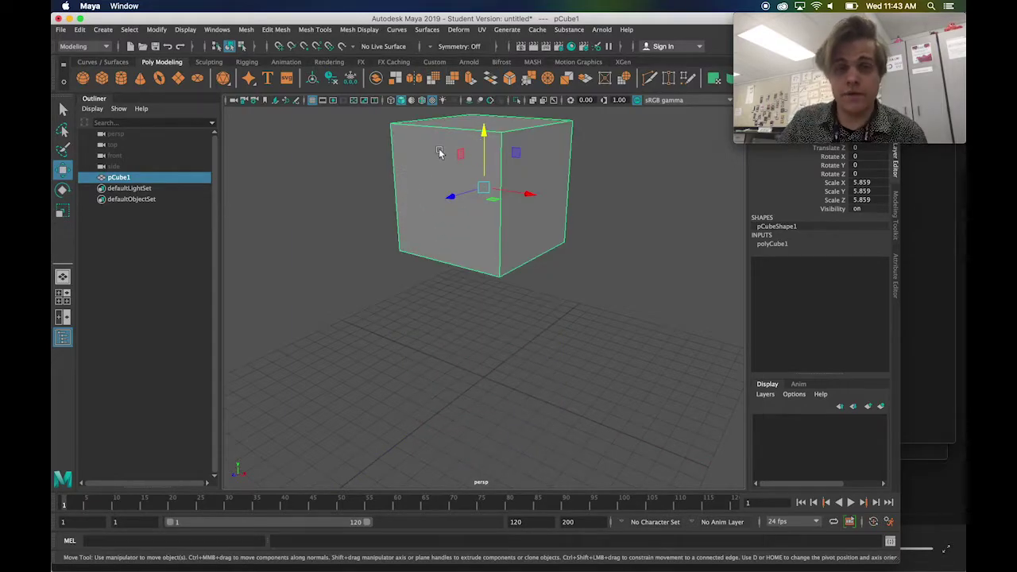
{"action": "right_click_drag", "start_coordinate": [430, 144], "coordinate": [451, 427]}
{"action": "left_click_drag", "start_coordinate": [496, 176], "coordinate": [305, 103]}
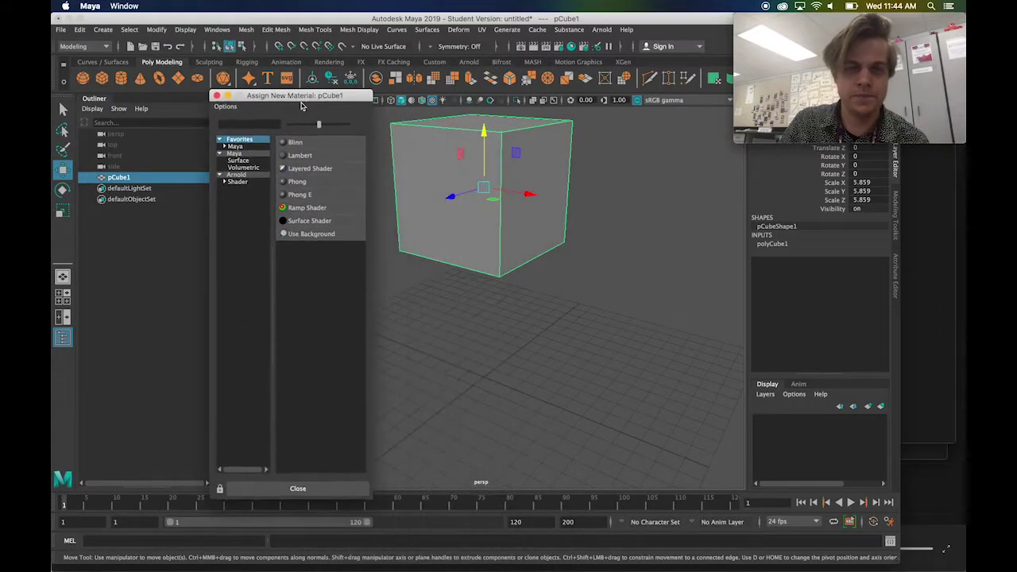
Give the cube a new cyan Lambert material (lambert7) with a File texture driving its Color
{"action": "left_click", "coordinate": [299, 156]}
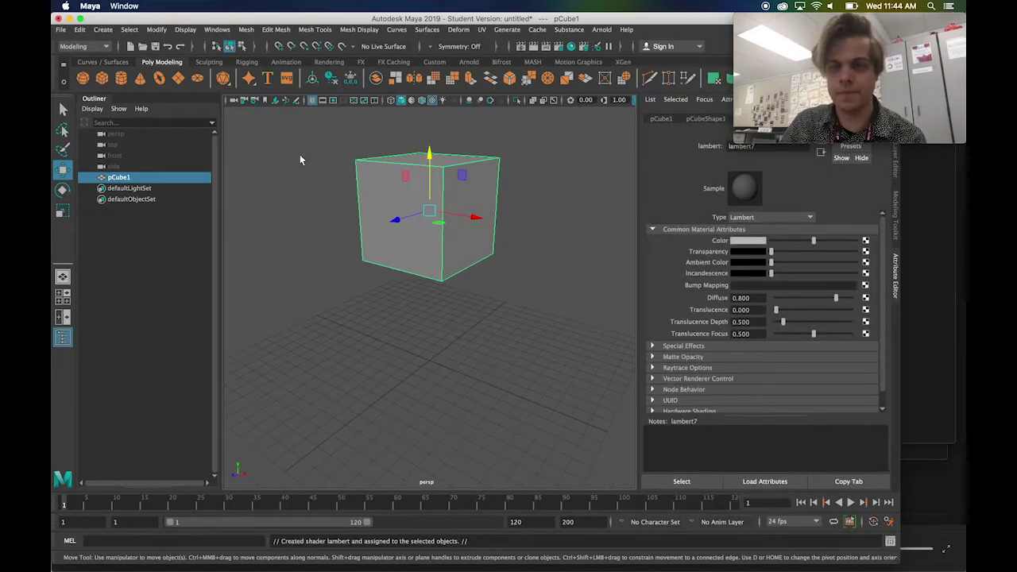
{"action": "left_click", "coordinate": [748, 241]}
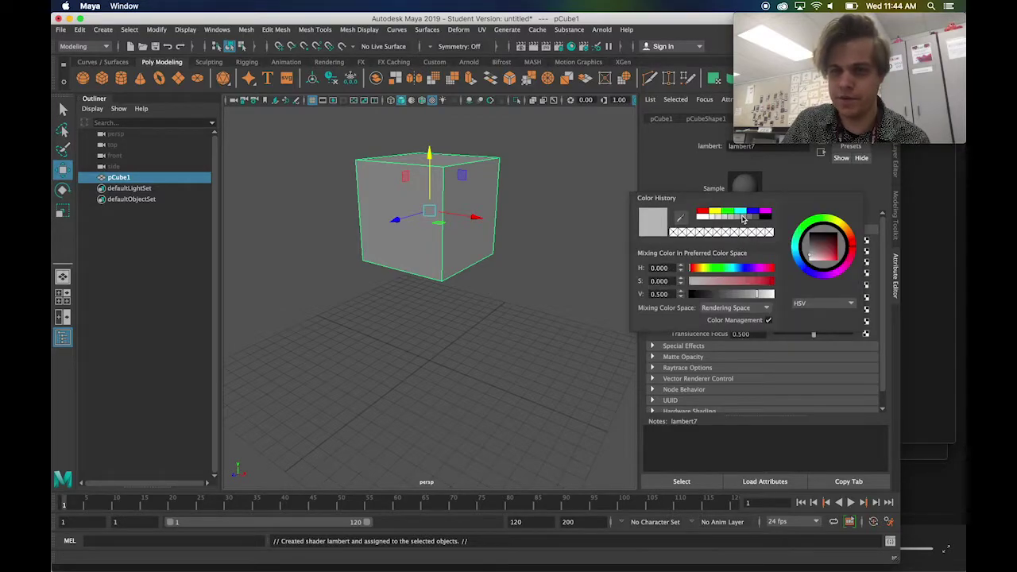
{"action": "left_click", "coordinate": [742, 214]}
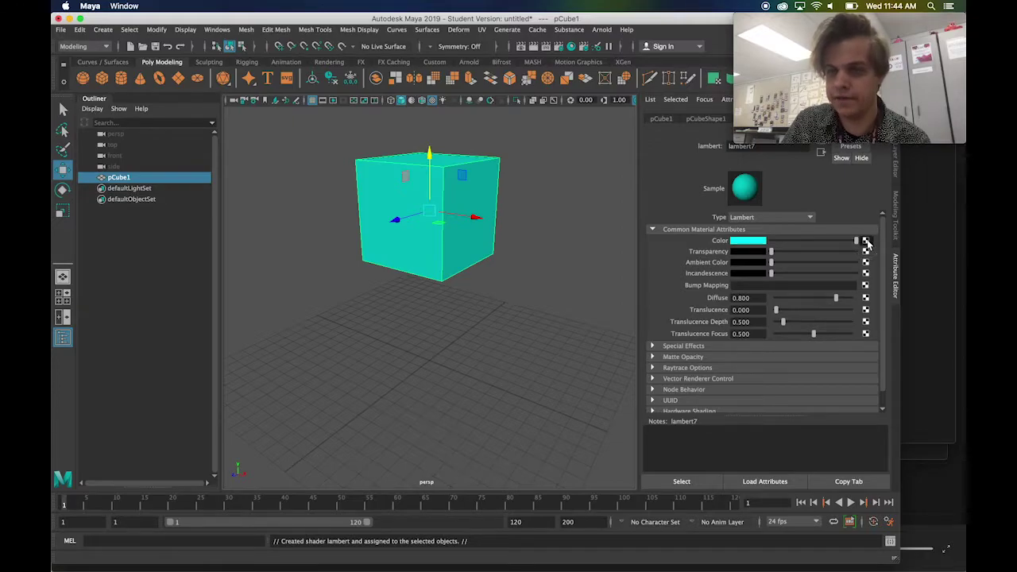
{"action": "left_click", "coordinate": [865, 240]}
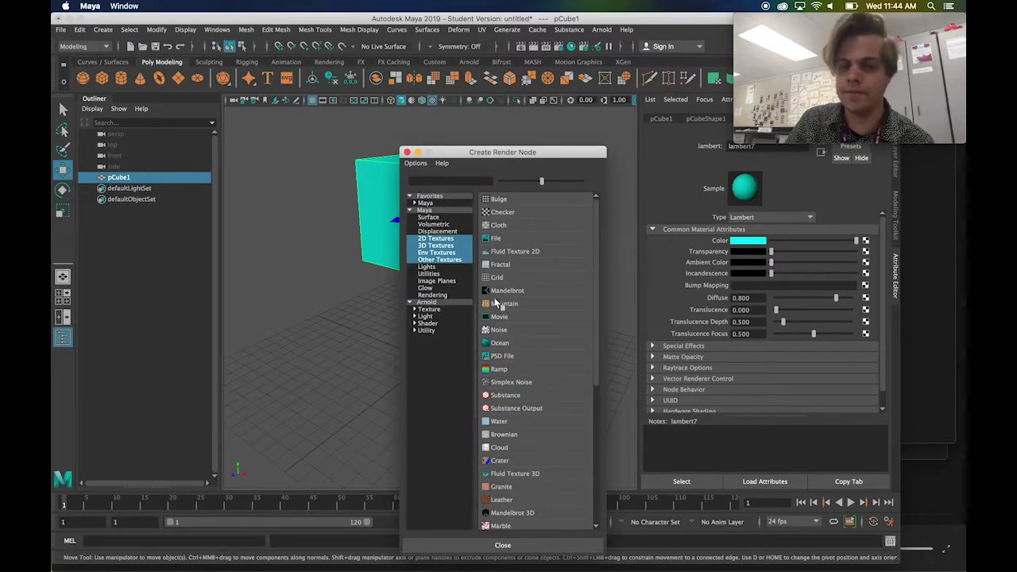
{"action": "left_click", "coordinate": [498, 238]}
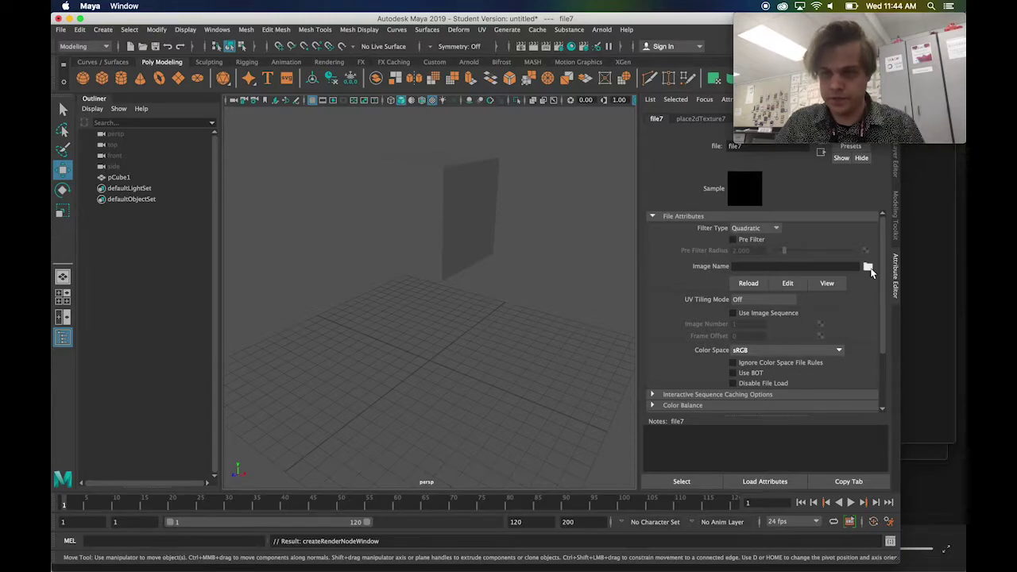
Load TexturesCom_PlasterWhite0147_1_seamless_S.jpg into file7 and orbit to view the textured cube
{"action": "left_click", "coordinate": [868, 267]}
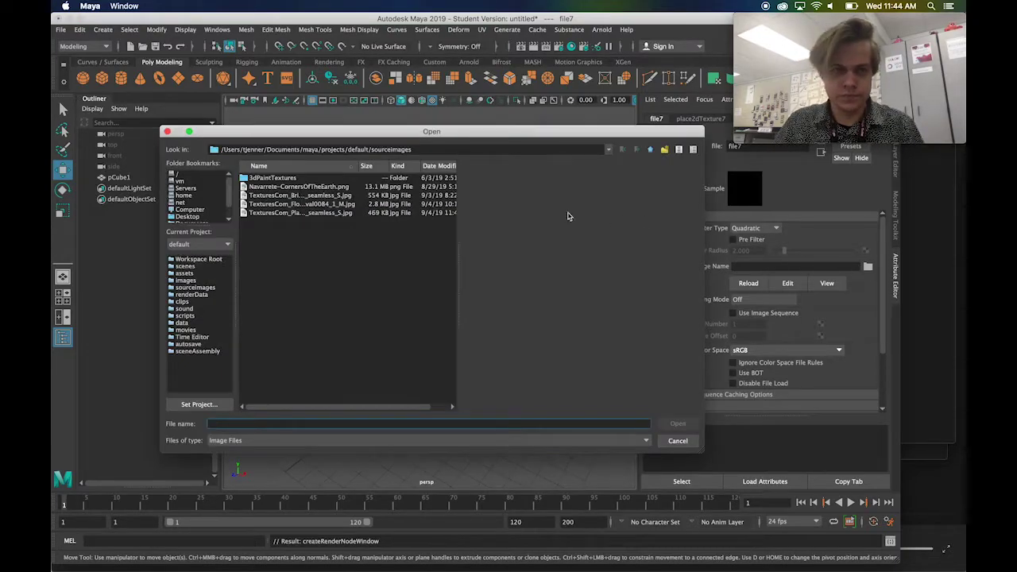
{"action": "left_click", "coordinate": [305, 213]}
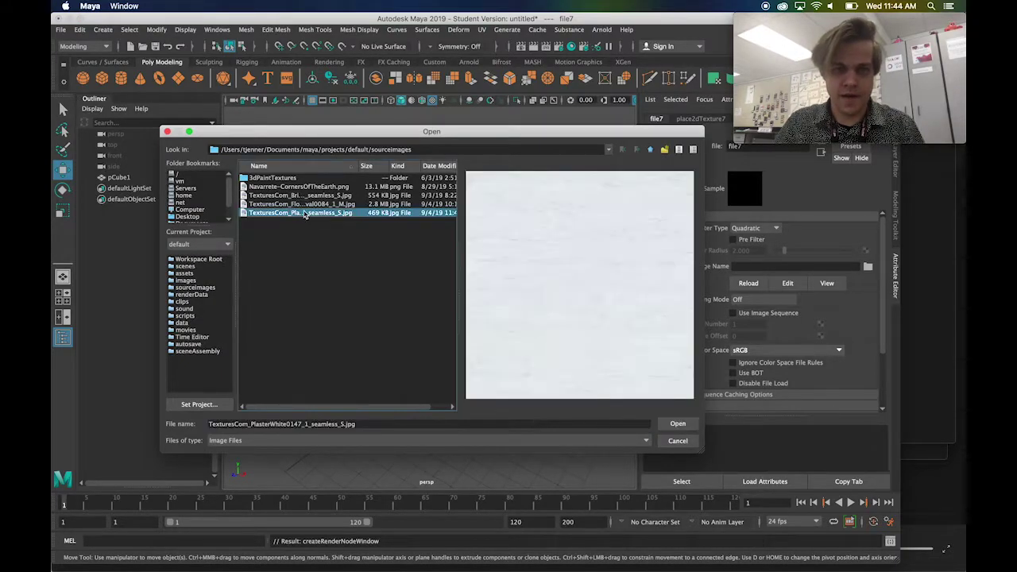
{"action": "left_click", "coordinate": [678, 423]}
{"action": "left_click_drag", "start_coordinate": [532, 274], "coordinate": [572, 273], "text": "alt"}
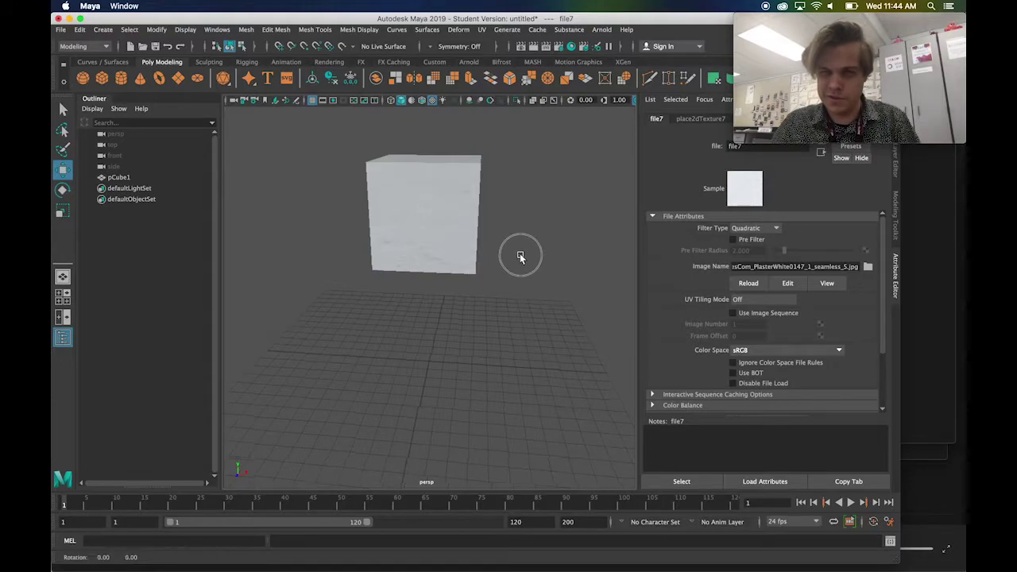
{"action": "left_click_drag", "start_coordinate": [520, 257], "coordinate": [502, 267], "text": "alt"}
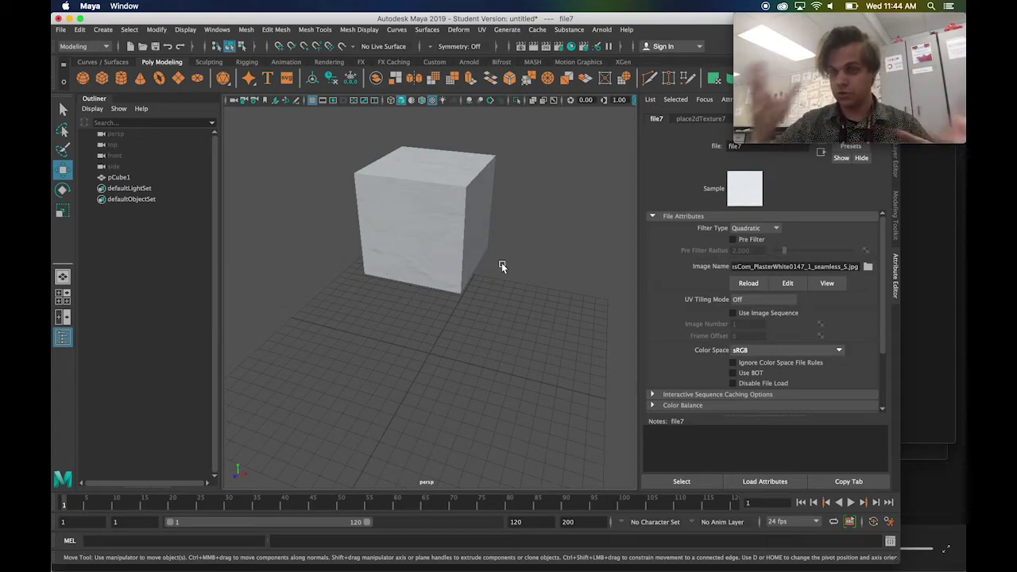
{"action": "left_click", "coordinate": [457, 241]}
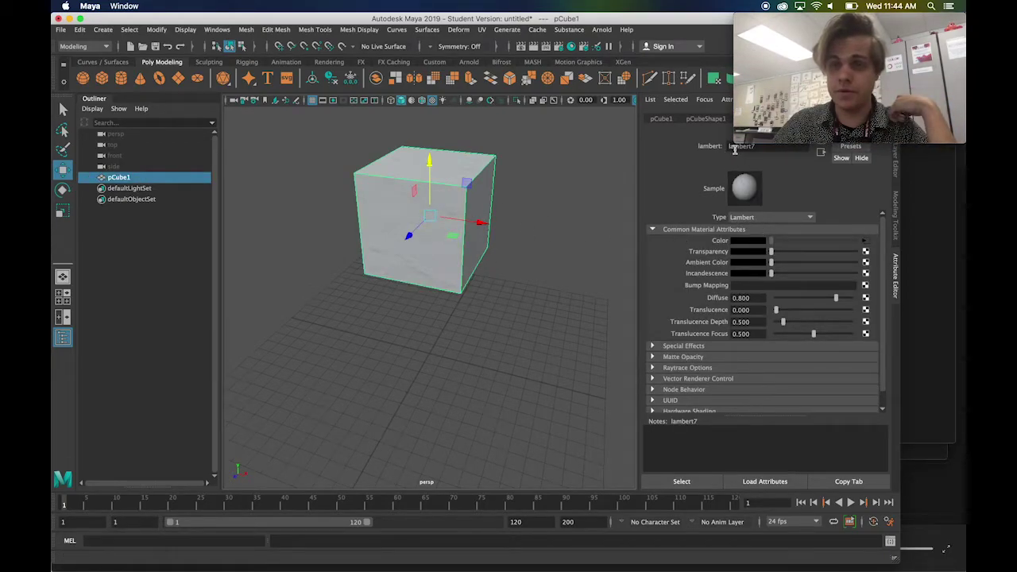
Rename the cube's Lambert material to 'white wall', deselect it, and create a polygon sphere
{"action": "left_click_drag", "start_coordinate": [690, 19], "coordinate": [691, 25]}
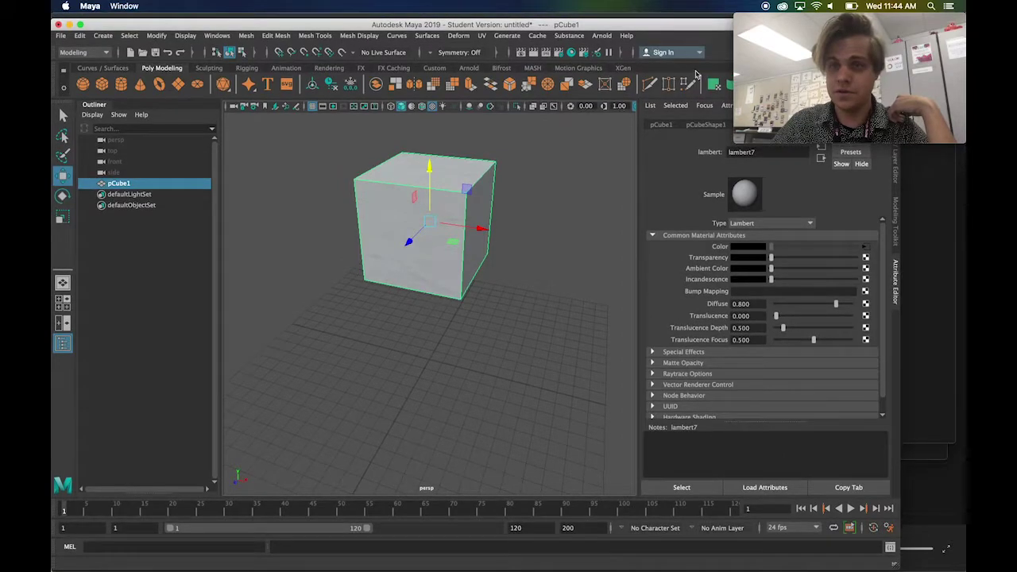
{"action": "double_click", "coordinate": [757, 153]}
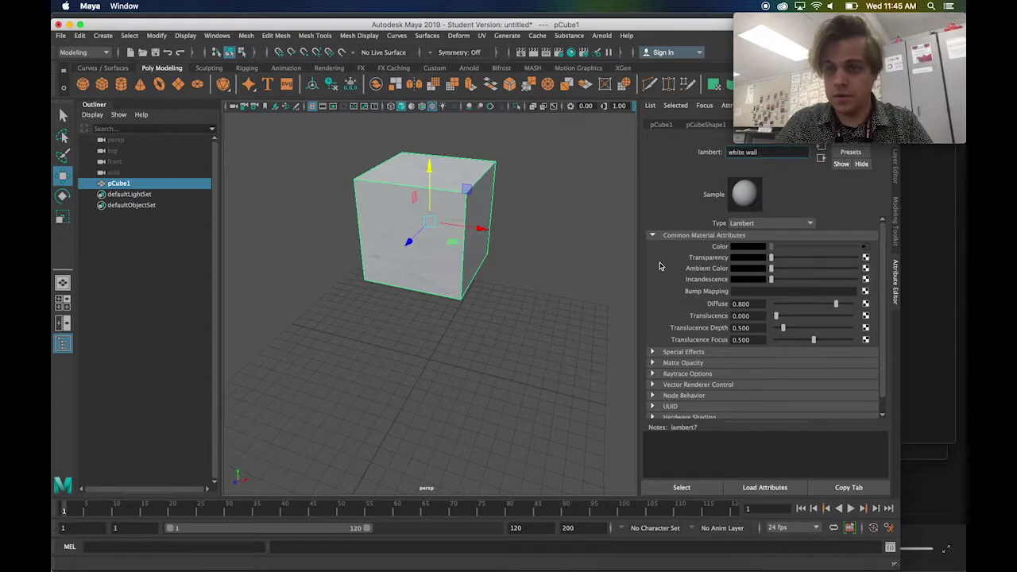
{"action": "left_click", "coordinate": [366, 143]}
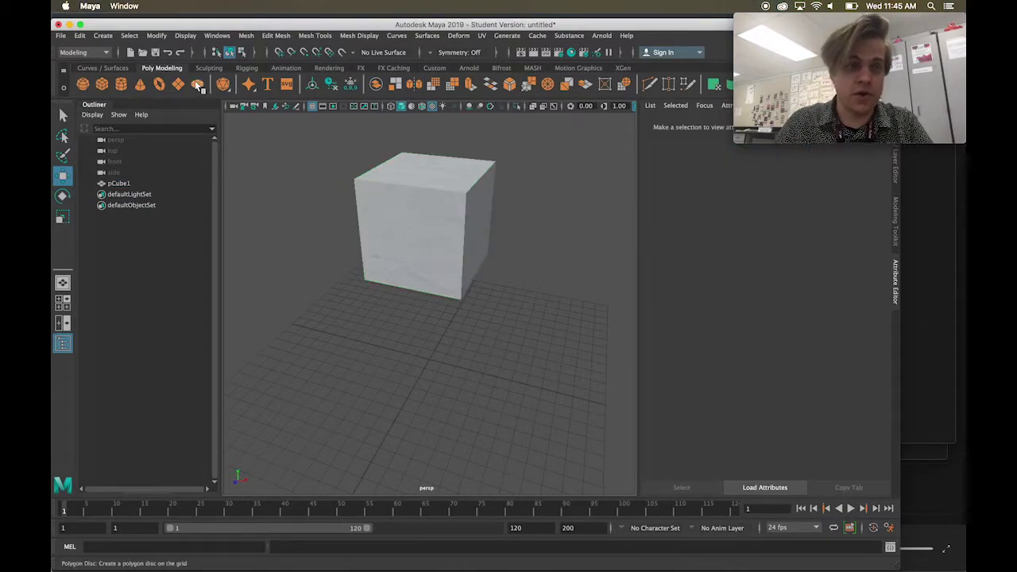
{"action": "left_click", "coordinate": [84, 84]}
Scale the sphere to about 4.2, raise it under the cube, and apply the stone floor material
{"action": "key", "text": "r"}
{"action": "left_click_drag", "start_coordinate": [429, 359], "coordinate": [433, 281]}
{"action": "key", "text": "w"}
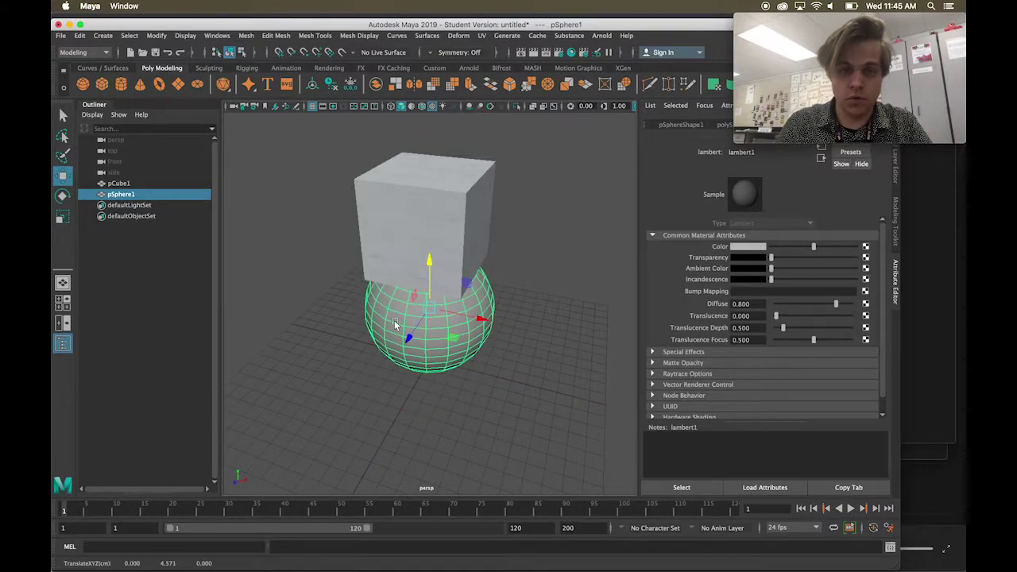
{"action": "right_click_drag", "start_coordinate": [395, 324], "coordinate": [471, 479]}
{"action": "mouse_move", "coordinate": [468, 387]}
{"action": "left_mouse_down", "text": "alt"}
{"action": "mouse_move", "coordinate": [567, 382]}
{"action": "mouse_move", "coordinate": [480, 403]}
{"action": "left_mouse_up", "text": "alt"}
{"action": "left_click", "coordinate": [534, 376]}
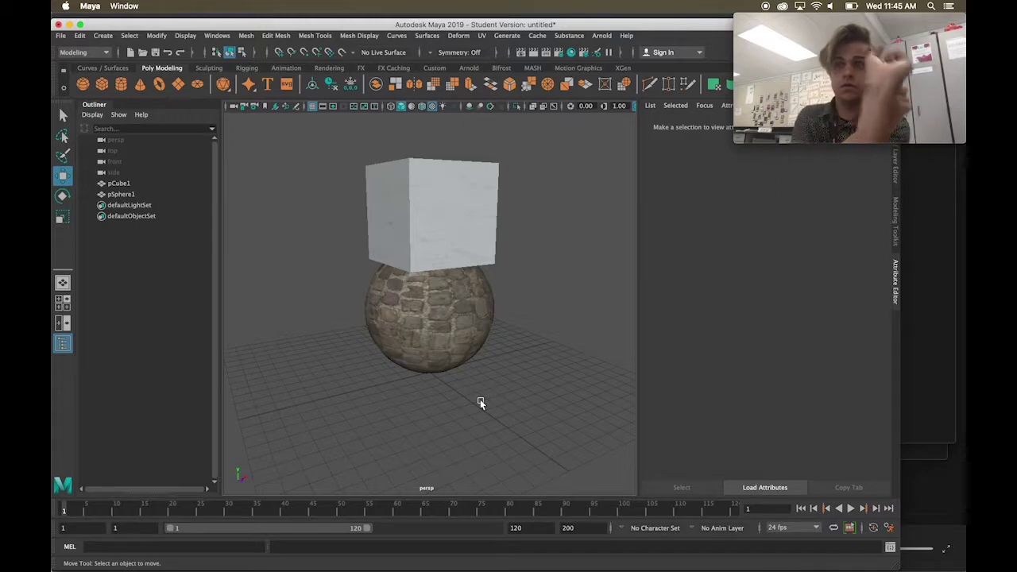